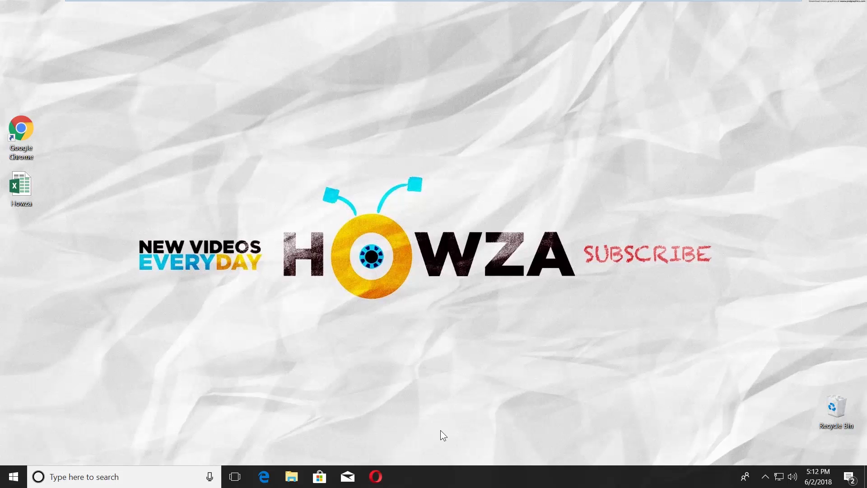
# - Launch Chrome and navigate to Google Drive from the Google apps grid
pyautogui.doubleClick(21, 132)
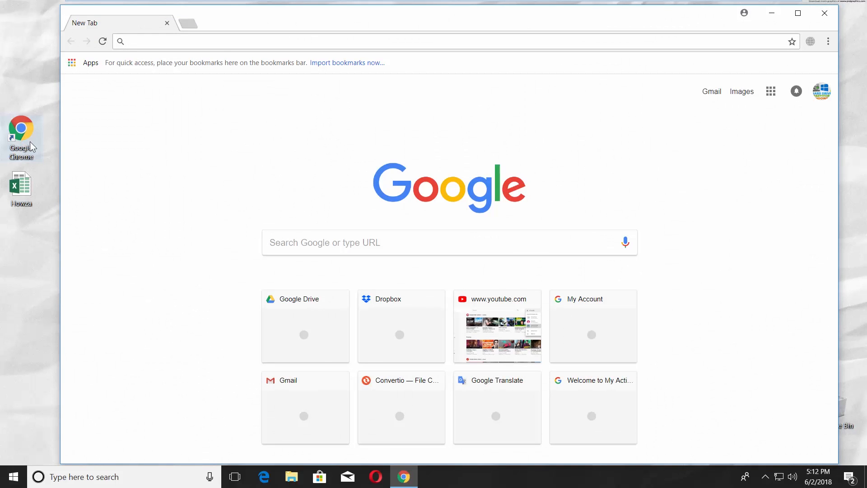
pyautogui.click(770, 90)
pyautogui.click(739, 259)
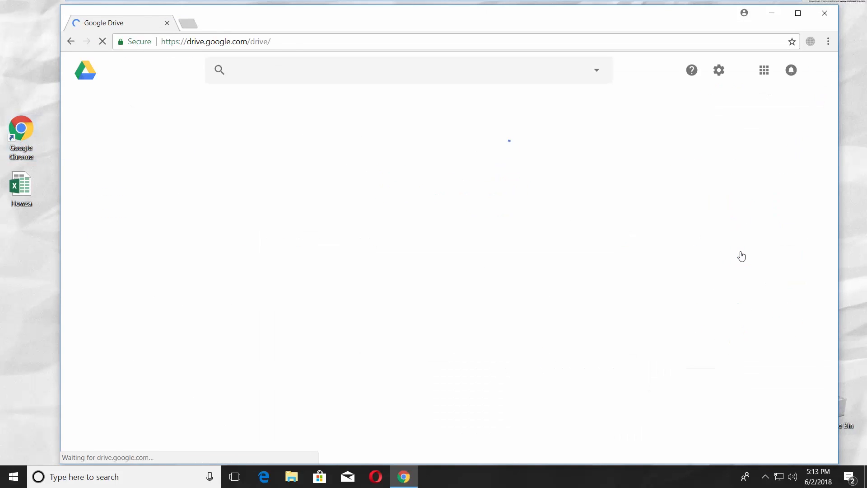
# - Upload Howza.xlsx by dragging it into My Drive and open it with Google Sheets
pyautogui.moveTo(22, 192); pyautogui.dragTo(296, 199)
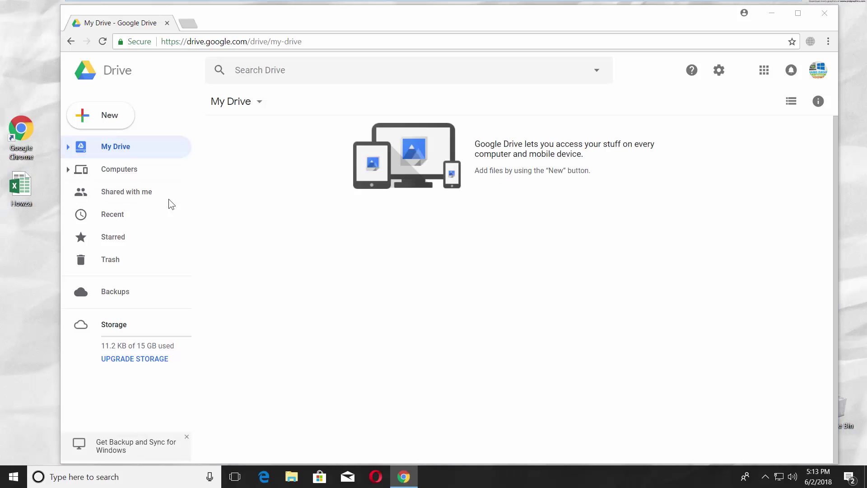
pyautogui.rightClick(288, 198)
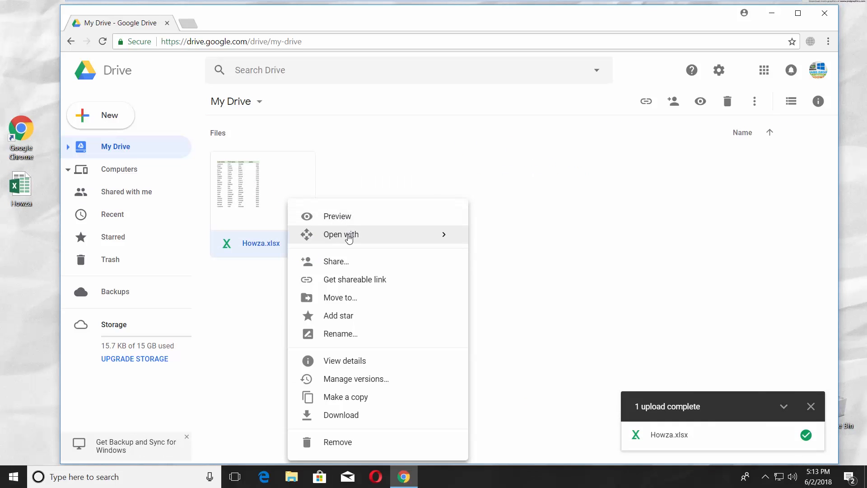
pyautogui.moveTo(341, 234)
pyautogui.click(515, 242)
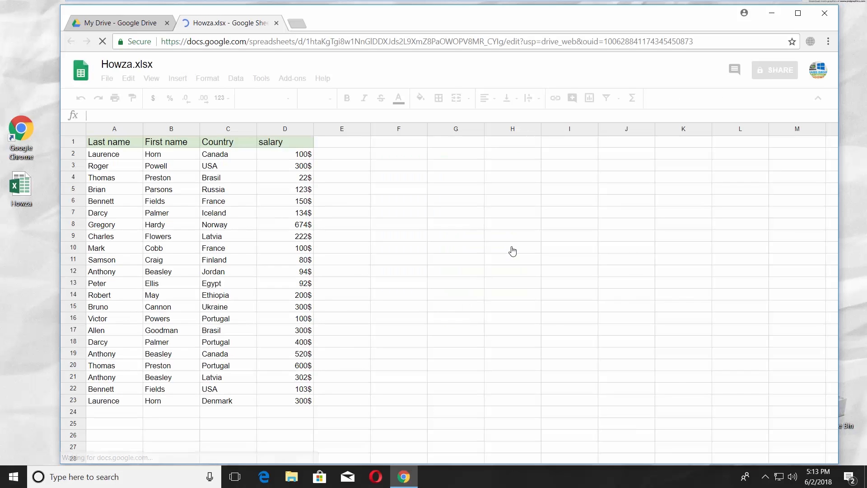